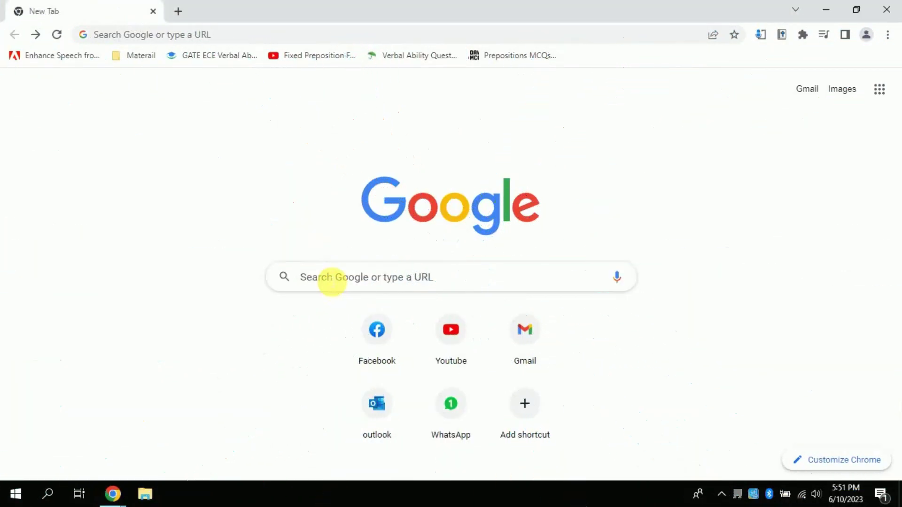
# Search Google for 'experai' and open the ExperAI homepage at experai.com.
pyautogui.click(331, 281)
pyautogui.write('experai')
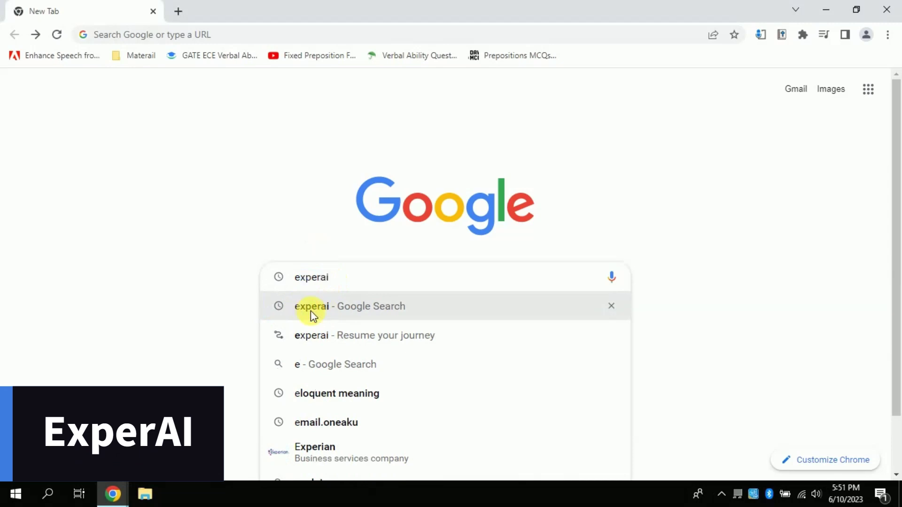
pyautogui.click(311, 312)
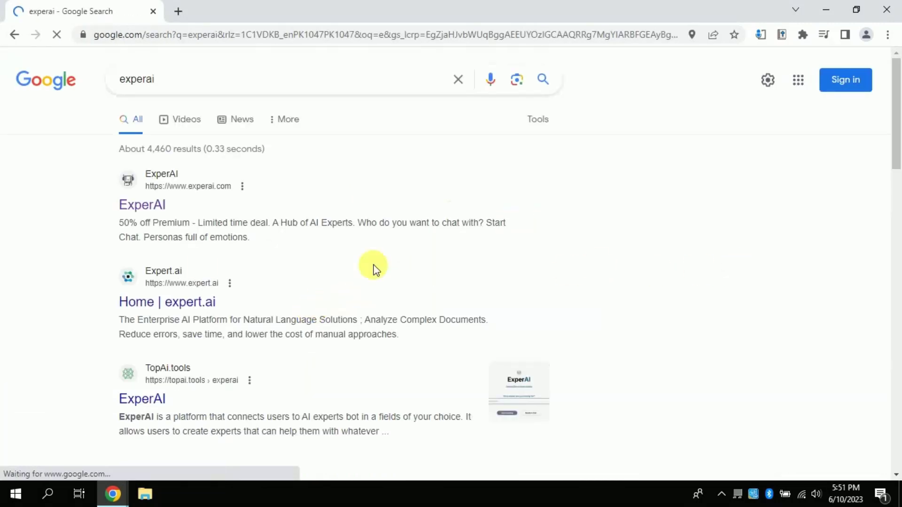
pyautogui.click(141, 206)
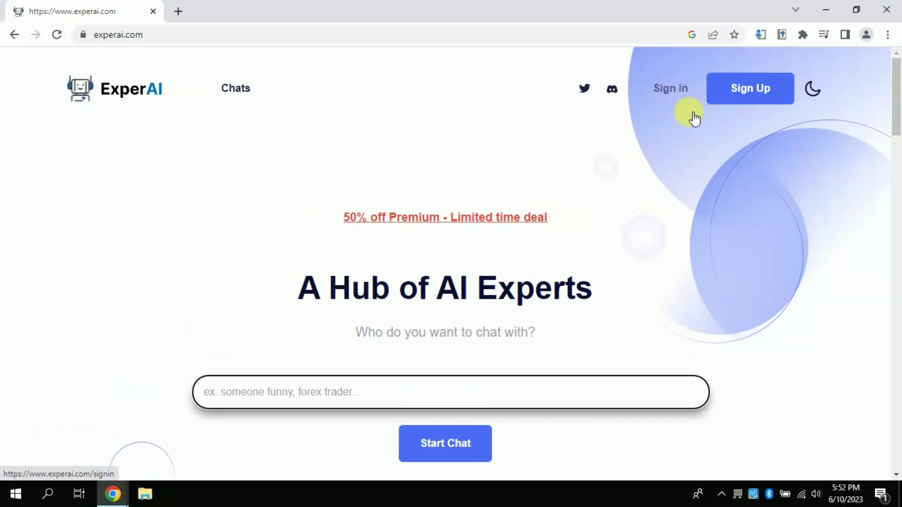
# Sign in to ExperAI with Google, choosing the account and entering its password.
pyautogui.moveTo(896, 113)
pyautogui.mouseDown()
pyautogui.moveTo(898, 314)
pyautogui.moveTo(896, 106)
pyautogui.mouseUp()
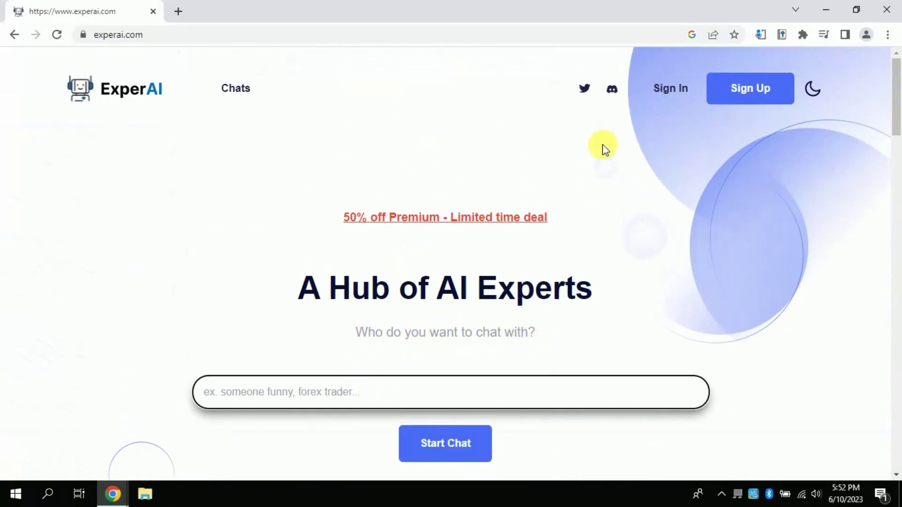
pyautogui.click(667, 95)
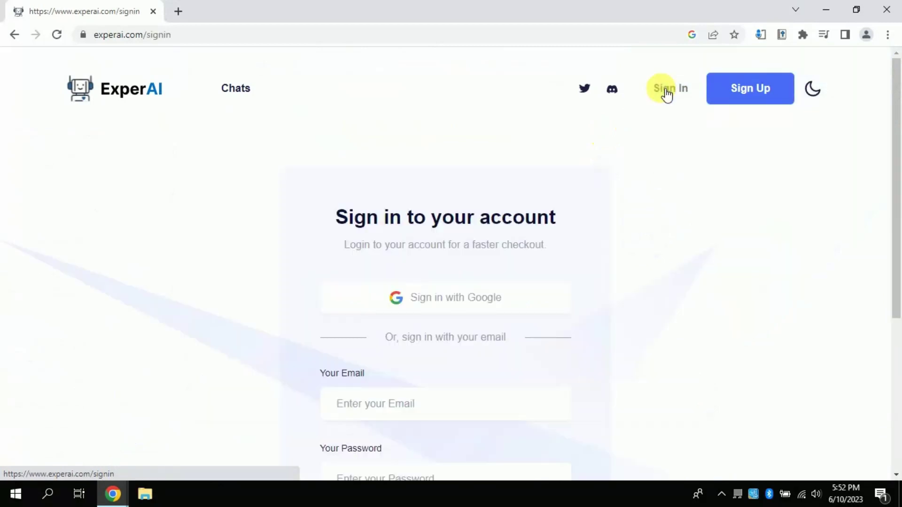
pyautogui.click(443, 300)
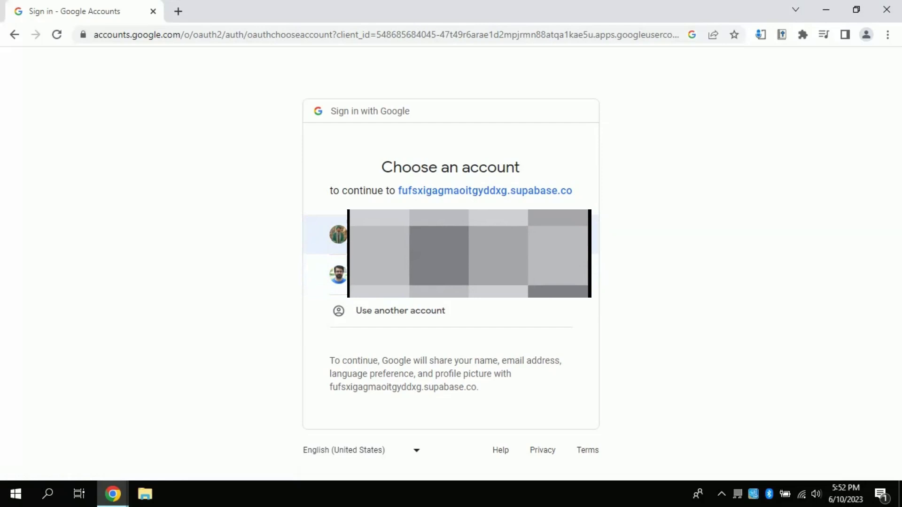
pyautogui.click(329, 234)
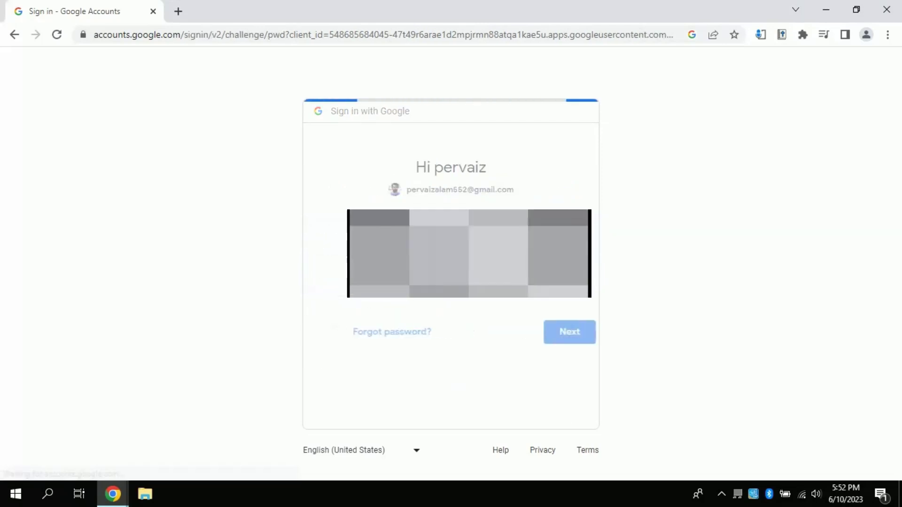
pyautogui.click(550, 329)
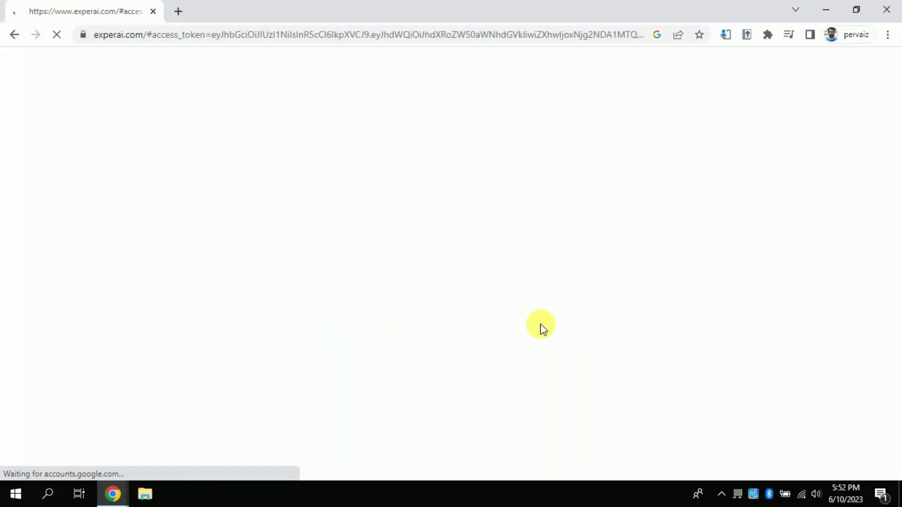
# Try starting a chat with no expert described, then scroll back to the top.
pyautogui.click(478, 388)
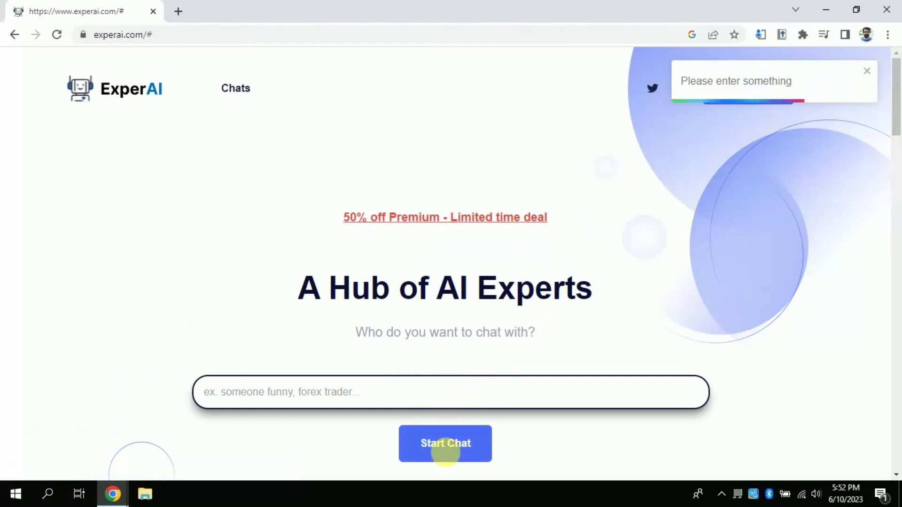
pyautogui.click(432, 441)
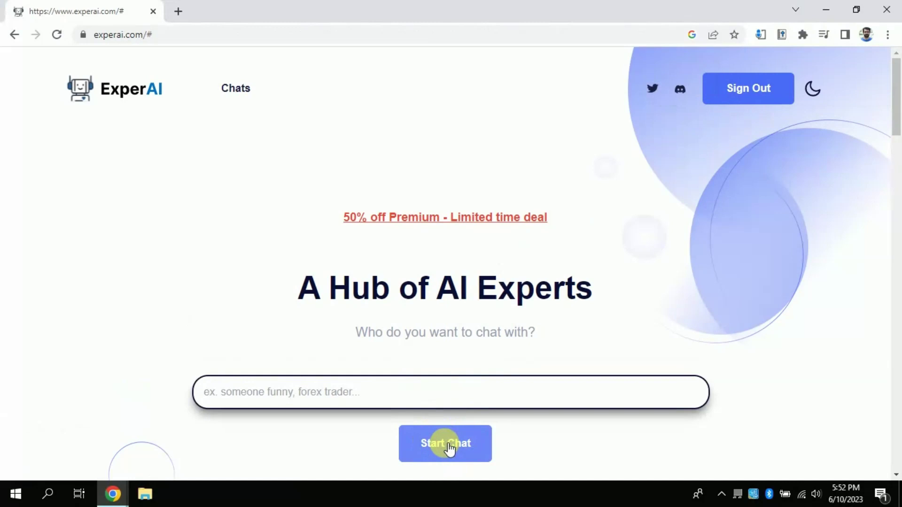
pyautogui.moveTo(895, 115); pyautogui.dragTo(896, 141)
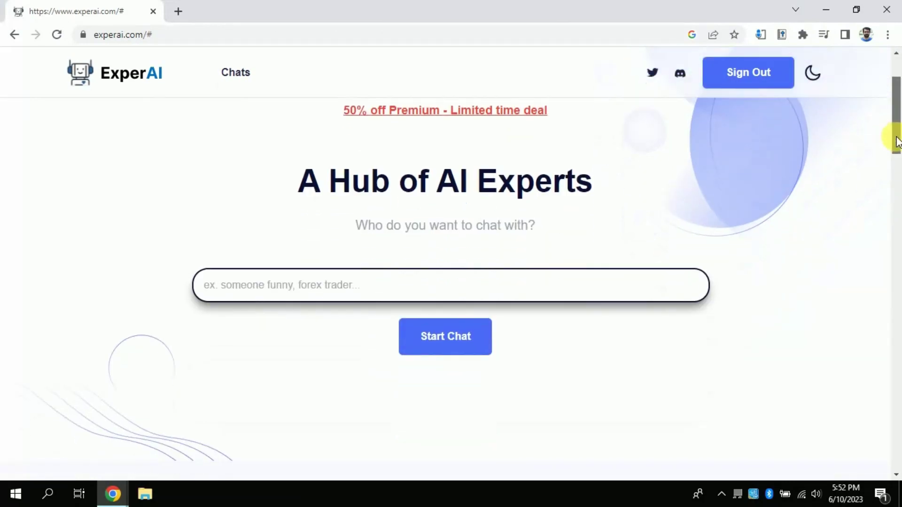
pyautogui.scroll(1, 358, 275)
# Describe the expert and start the chat with Faith, reading her greeting before replying.
pyautogui.click(338, 305)
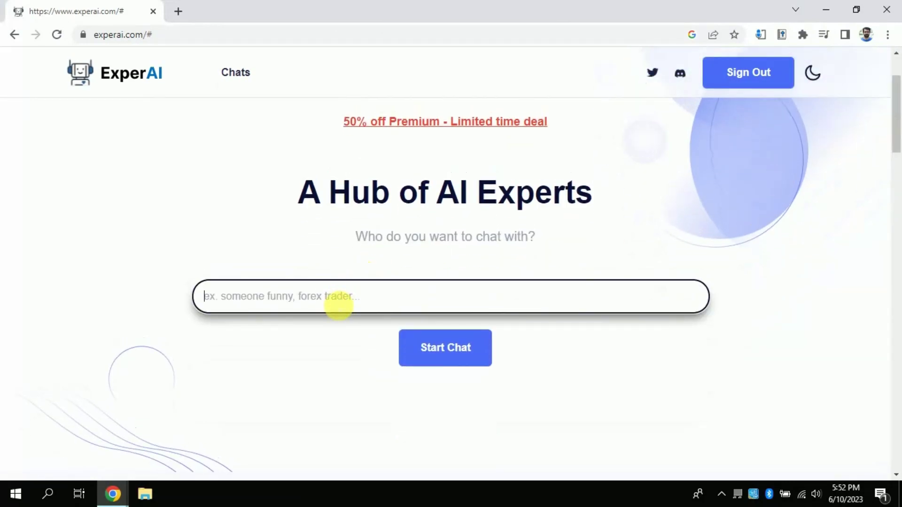
pyautogui.write('Hello')
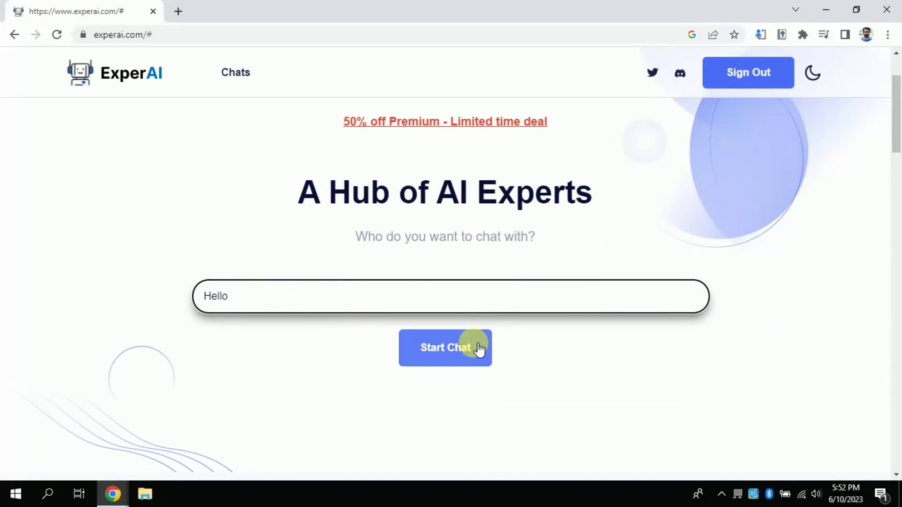
pyautogui.click(474, 348)
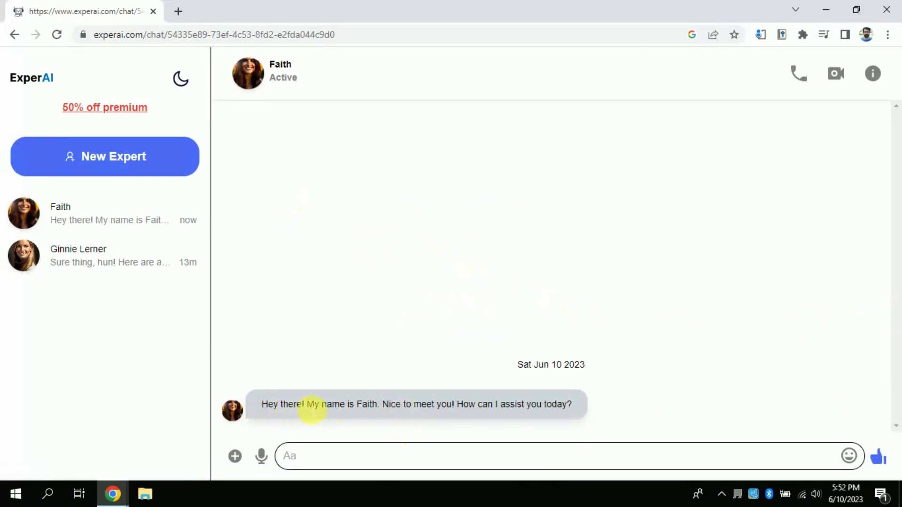
pyautogui.moveTo(323, 404); pyautogui.dragTo(376, 407)
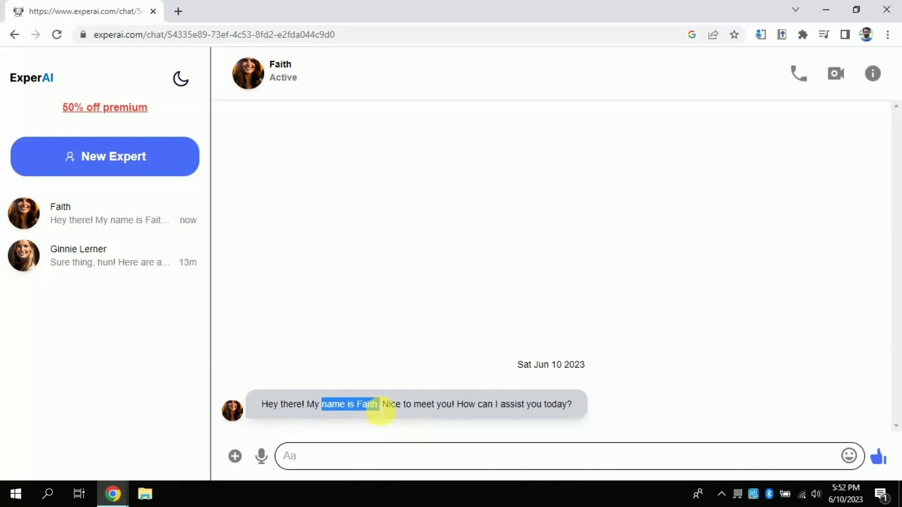
pyautogui.click(381, 412)
pyautogui.click(462, 461)
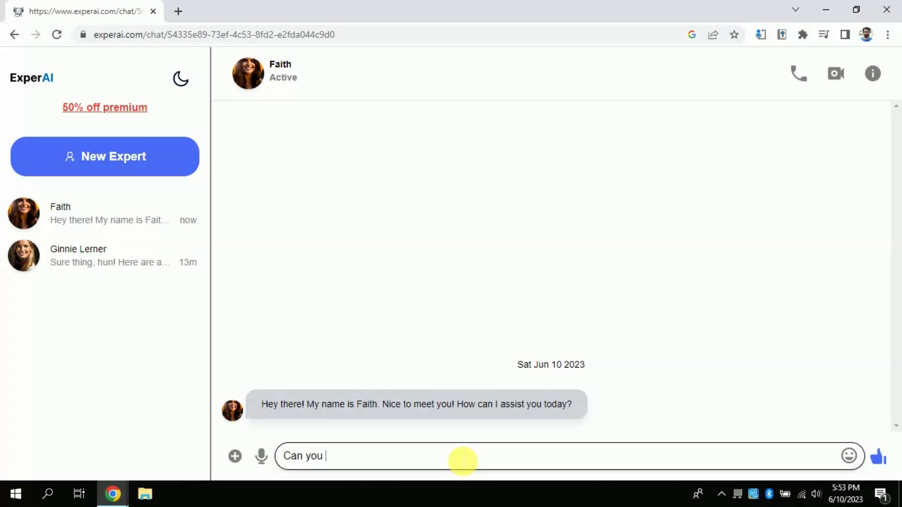
# Fix the typo and send Faith the question about factors that affect students' learning outcomes.
pyautogui.press('BackSpace')
pyautogui.press('BackSpace')
pyautogui.press('BackSpace')
pyautogui.press('BackSpace')
pyautogui.press('BackSpace')
pyautogui.press('BackSpace')
pyautogui.press('BackSpace')
pyautogui.press('BackSpace')
pyautogui.press('BackSpace')
pyautogui.press('BackSpace')
pyautogui.press('BackSpace')
pyautogui.write('factors effect students learning outcomes?')
pyautogui.press('Return')
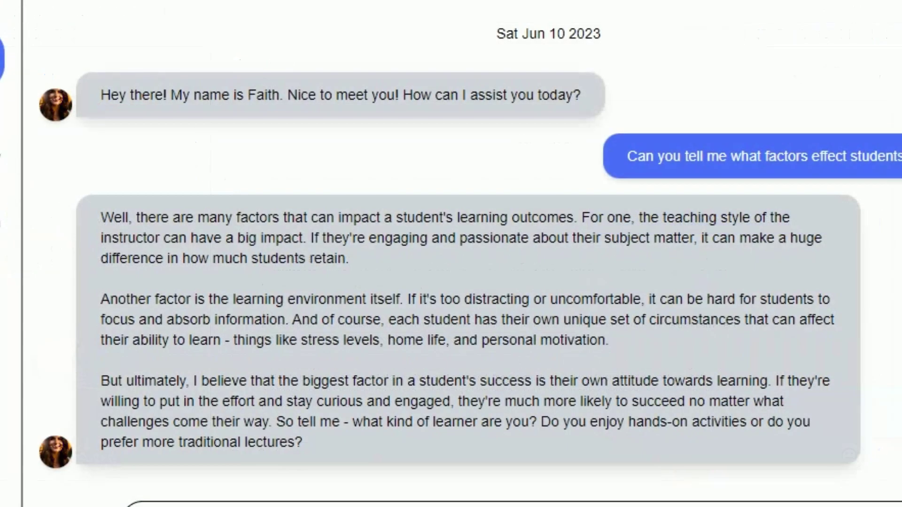
# Review Faith's reply on teaching style, environment and attitude, then draft 'How teaching style effects?'.
pyautogui.moveTo(135, 217); pyautogui.dragTo(579, 233)
pyautogui.moveTo(662, 219); pyautogui.dragTo(748, 238)
pyautogui.click(340, 254)
pyautogui.click(332, 299)
pyautogui.moveTo(341, 310); pyautogui.dragTo(413, 306)
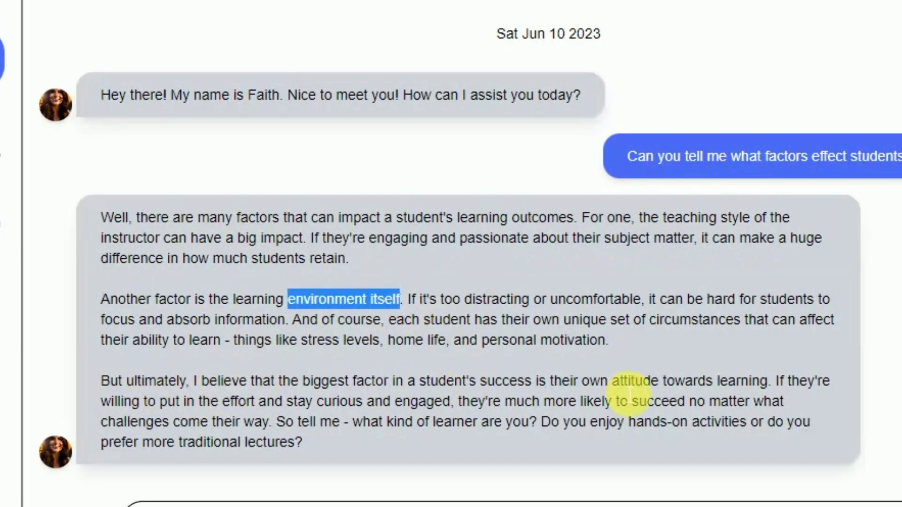
pyautogui.moveTo(583, 381); pyautogui.dragTo(745, 382)
pyautogui.click(582, 371)
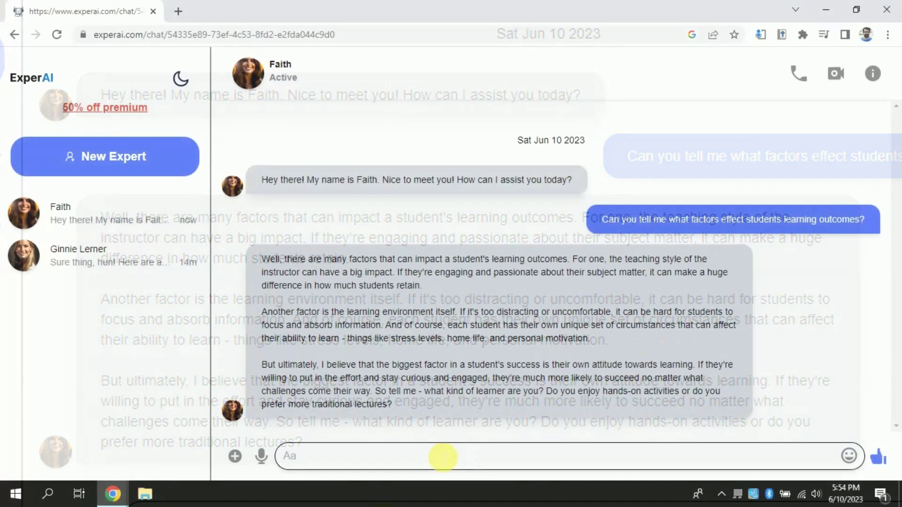
pyautogui.click(443, 457)
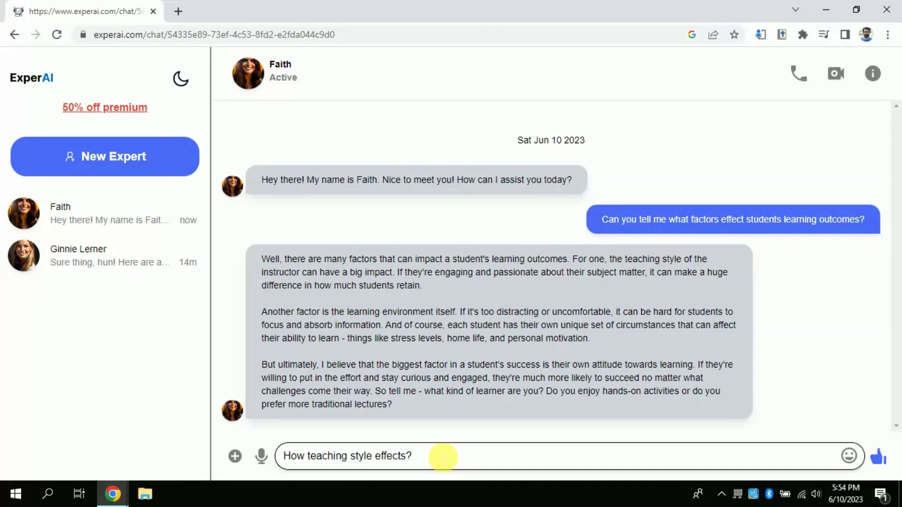
# Send 'How teaching style effects?' and review Faith's reply that teaching style can make or break students' experience.
pyautogui.press('Return')
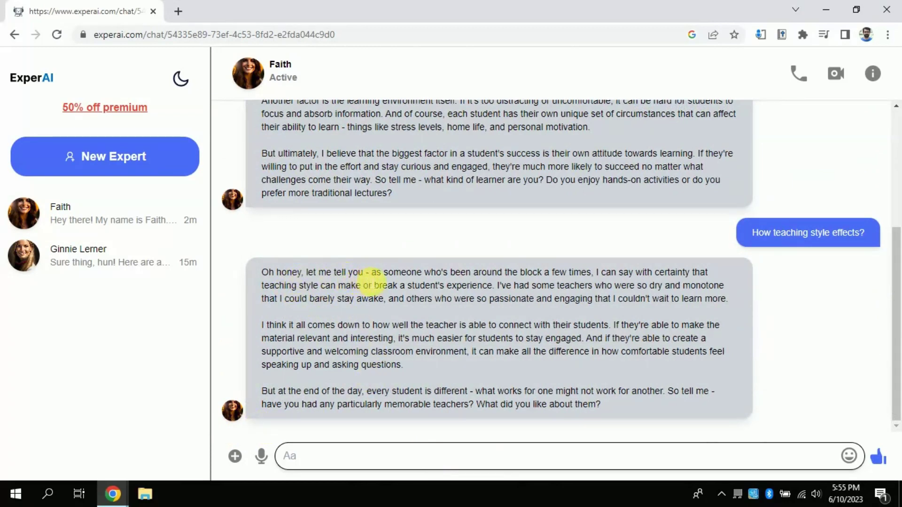
pyautogui.moveTo(374, 279); pyautogui.dragTo(603, 282)
pyautogui.click(603, 281)
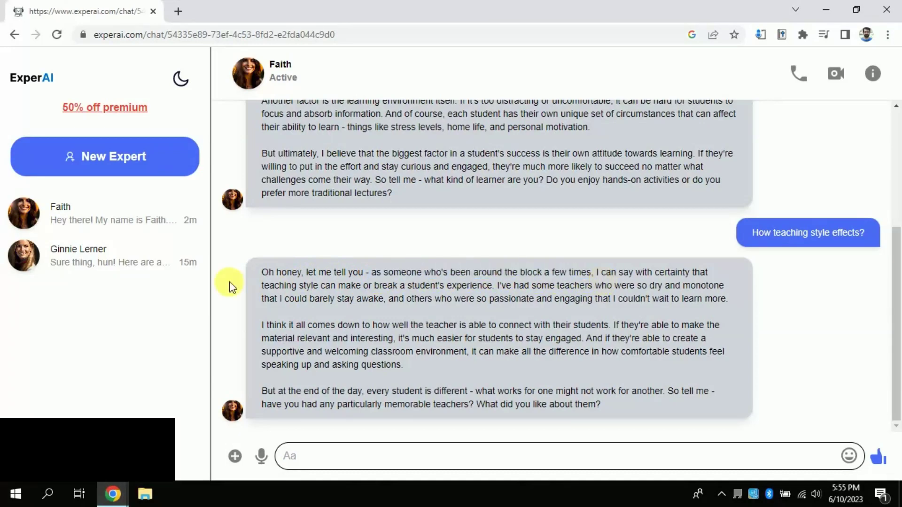
pyautogui.moveTo(498, 288); pyautogui.dragTo(726, 288)
pyautogui.click(634, 290)
pyautogui.scroll(5, 307, 341)
pyautogui.scroll(-3, 307, 340)
pyautogui.click(384, 468)
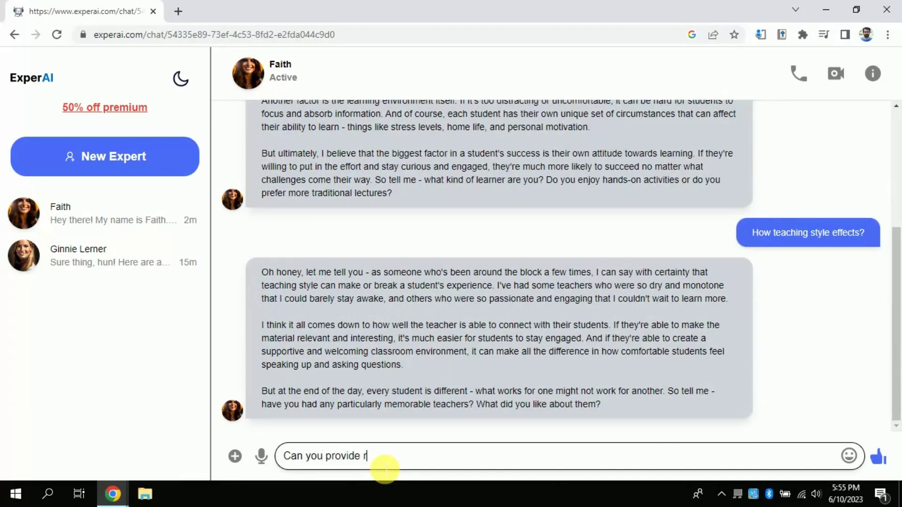
# Correct 'reseach' to 'research', send 'Can you provide research based evidence?' and review Faith's findings.
pyautogui.rightClick(385, 463)
pyautogui.click(425, 275)
pyautogui.write('e?')
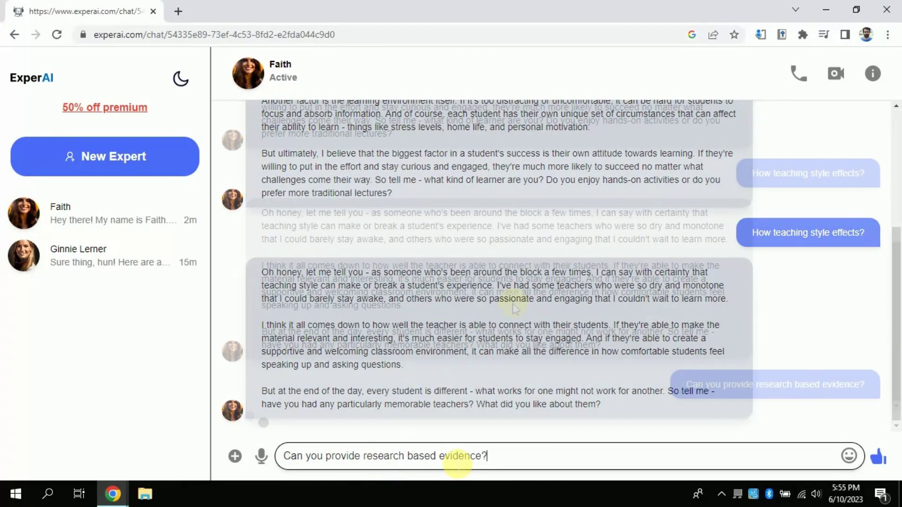
pyautogui.press('Return')
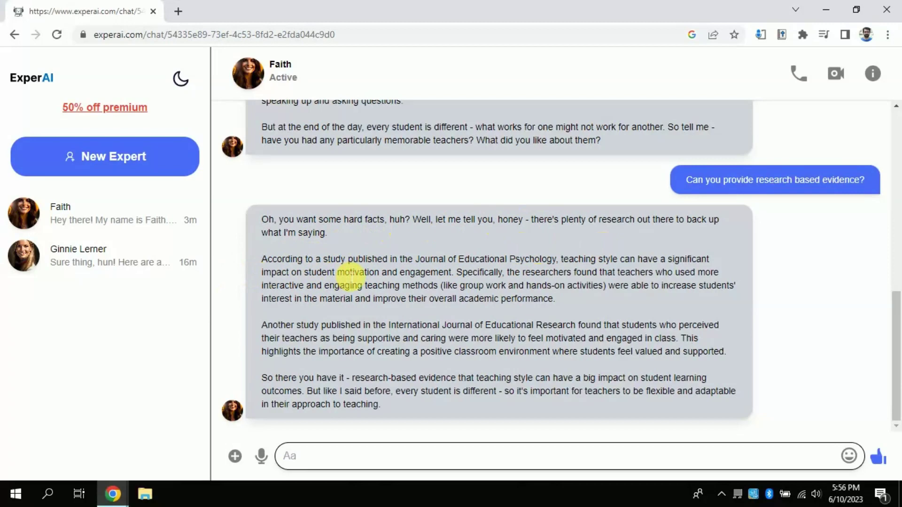
pyautogui.moveTo(561, 259); pyautogui.dragTo(467, 280)
pyautogui.click(581, 283)
pyautogui.moveTo(581, 283); pyautogui.dragTo(443, 285)
# Ask 'Can you provide the article where it has been mentioned?' and select the cited article title.
pyautogui.click(388, 460)
pyautogui.write('Can you provide the')
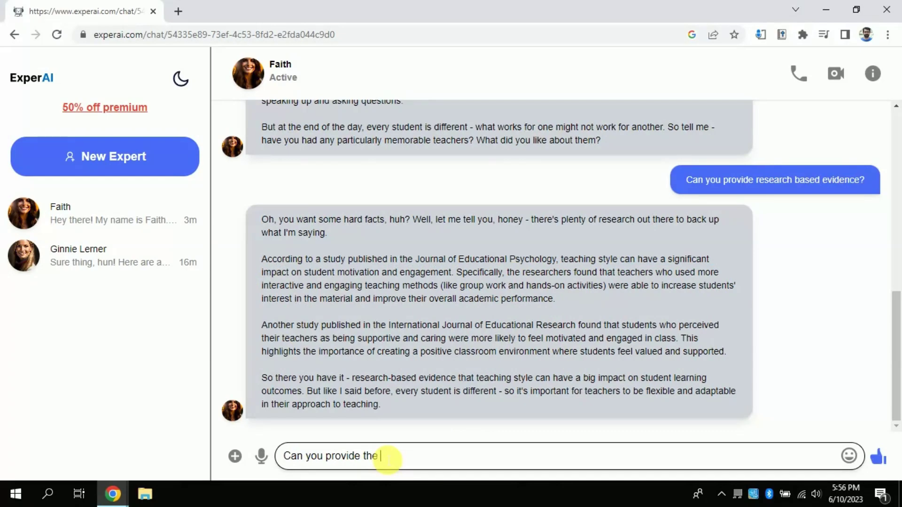
pyautogui.write(' article where it has been ment')
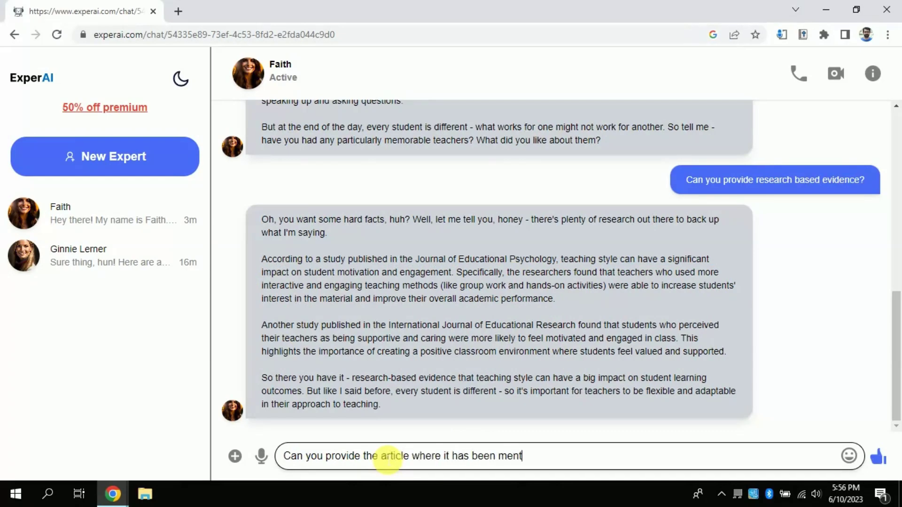
pyautogui.write('ioned?')
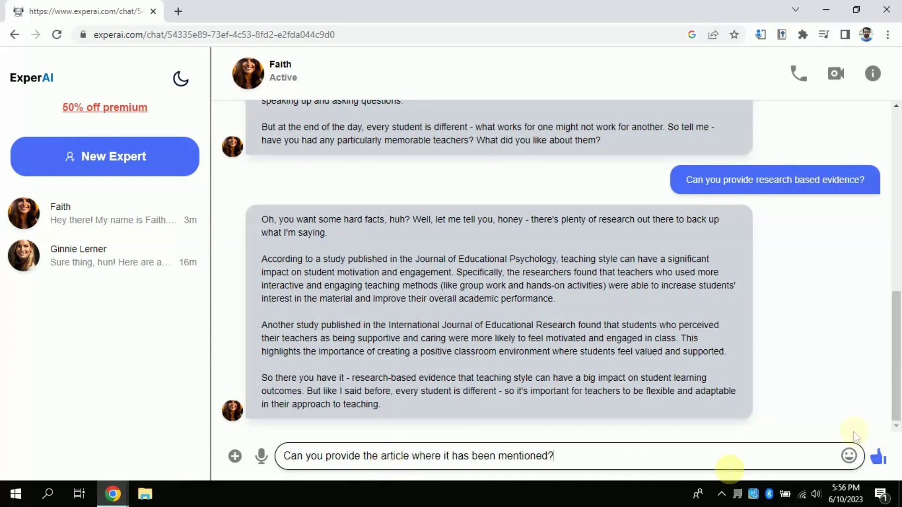
pyautogui.press('Return')
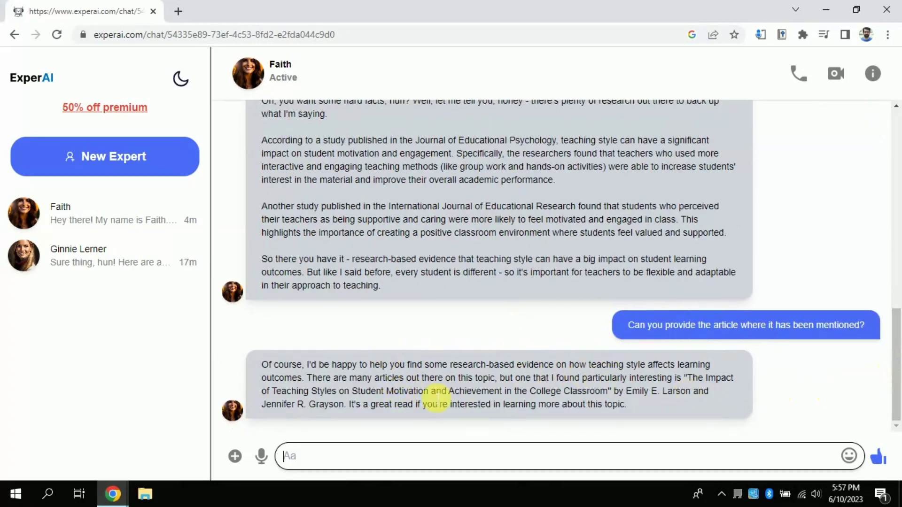
pyautogui.moveTo(683, 378); pyautogui.dragTo(347, 410)
# Ask Faith how technology integration can enhance students' learning outcomes and review her answer.
pyautogui.click(394, 426)
pyautogui.click(467, 460)
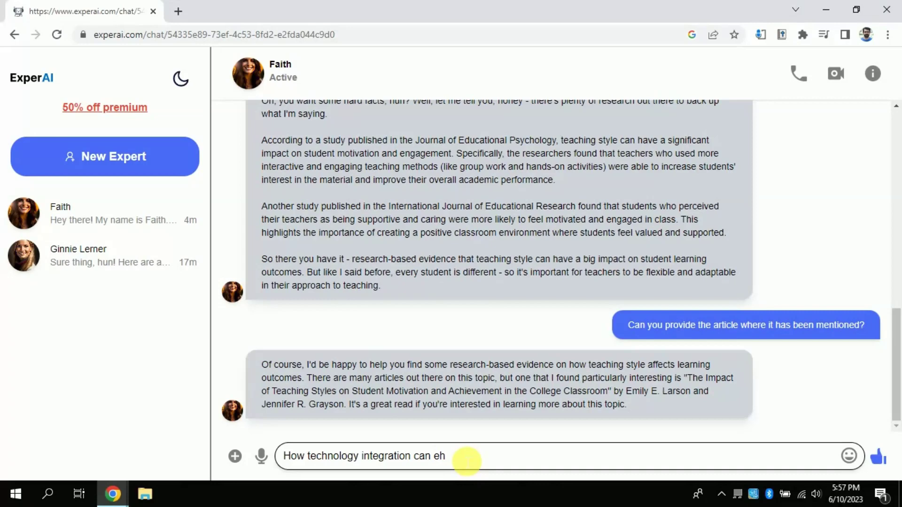
pyautogui.write('learning outcomes?')
pyautogui.press('Return')
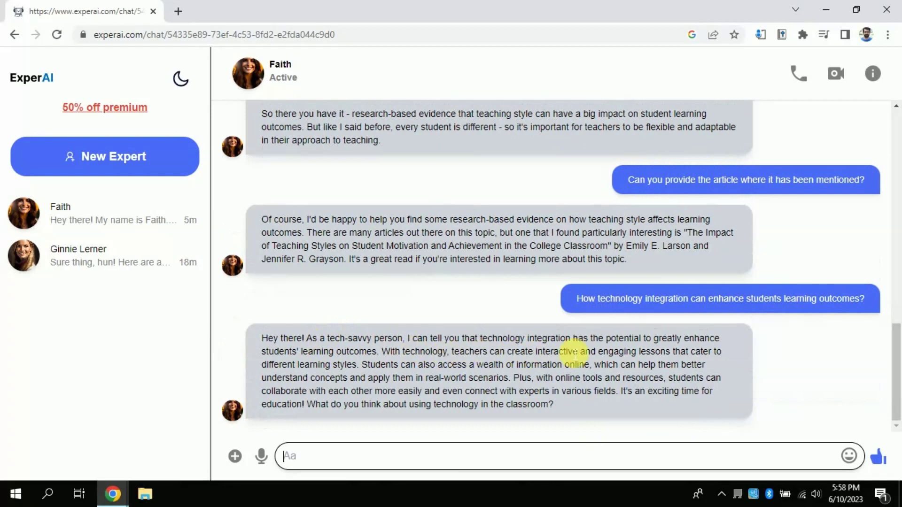
pyautogui.moveTo(644, 342); pyautogui.dragTo(716, 357)
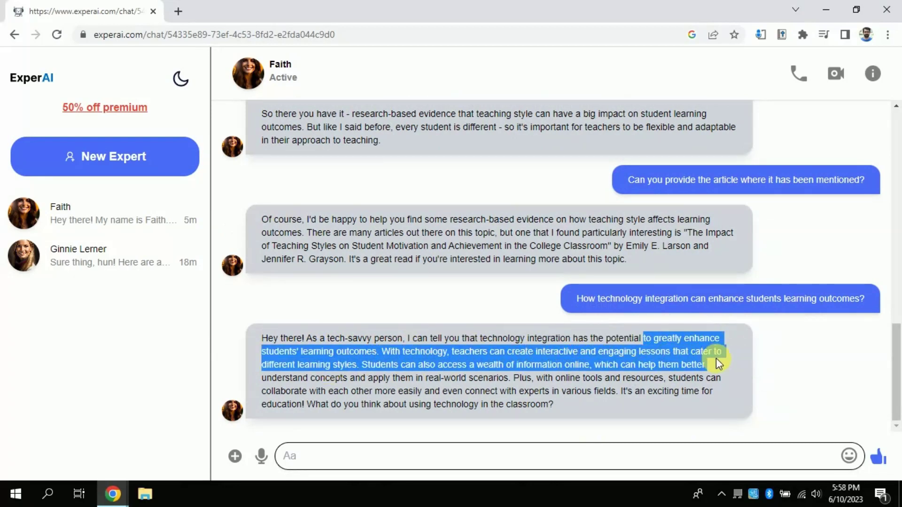
pyautogui.click(716, 358)
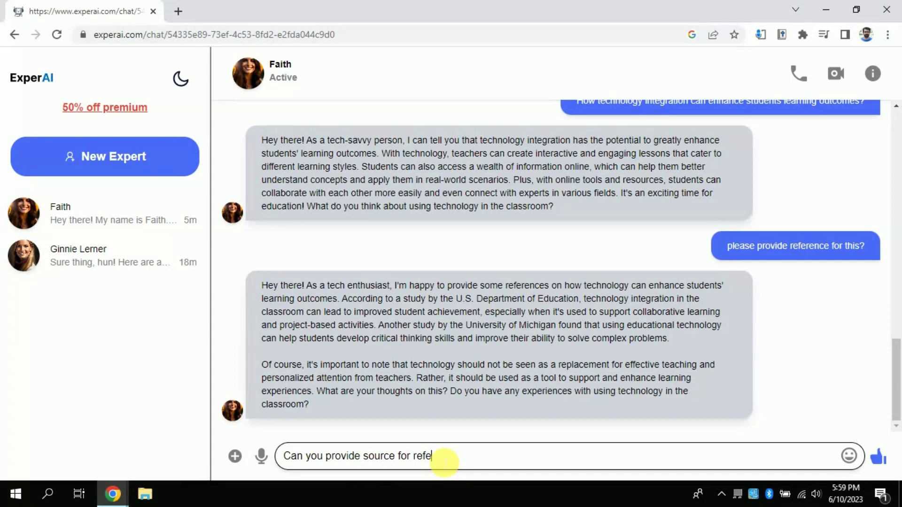
# Send 'Can you provide source for reference it?' and review the cited Department of Education and University of Michigan sources.
pyautogui.press('Return')
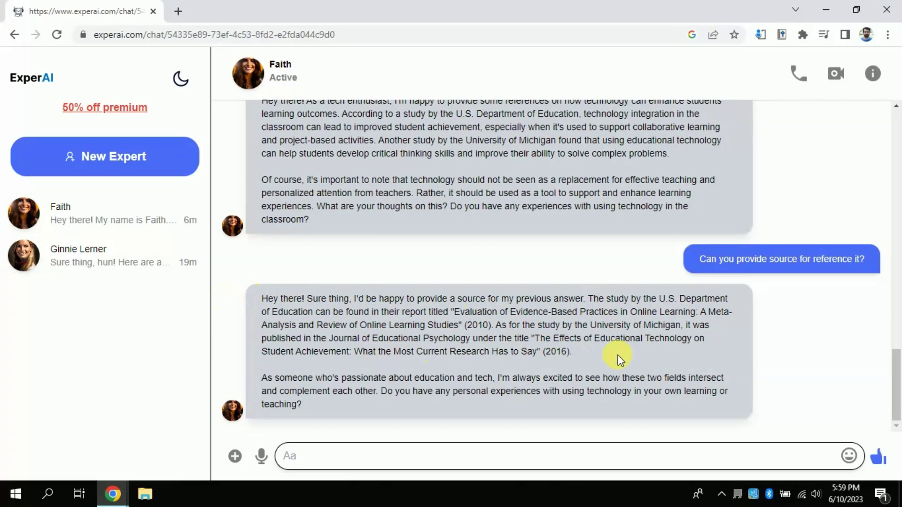
pyautogui.moveTo(540, 341); pyautogui.dragTo(565, 361)
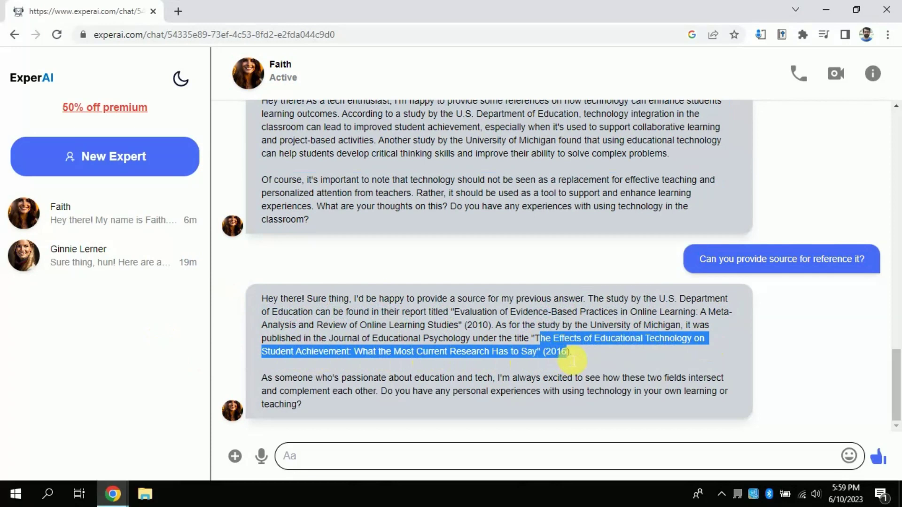
pyautogui.click(572, 363)
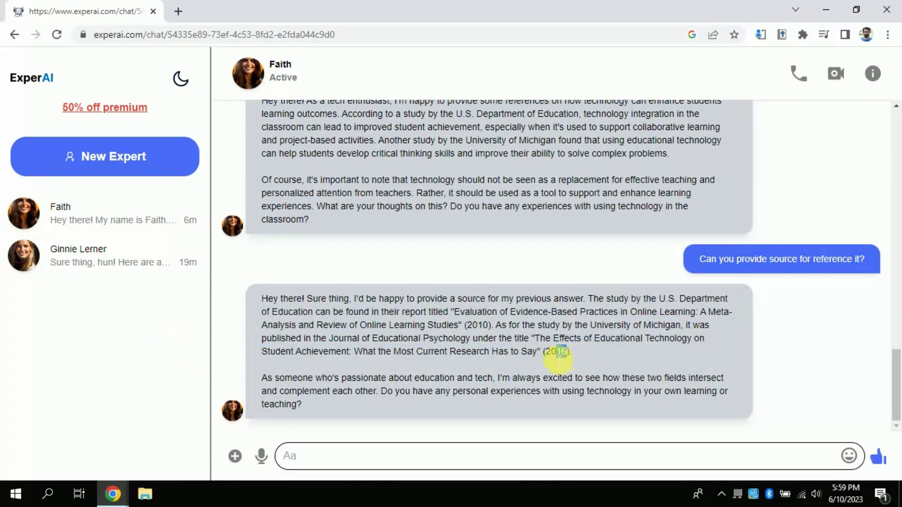
pyautogui.click(557, 364)
pyautogui.moveTo(897, 385); pyautogui.dragTo(898, 365)
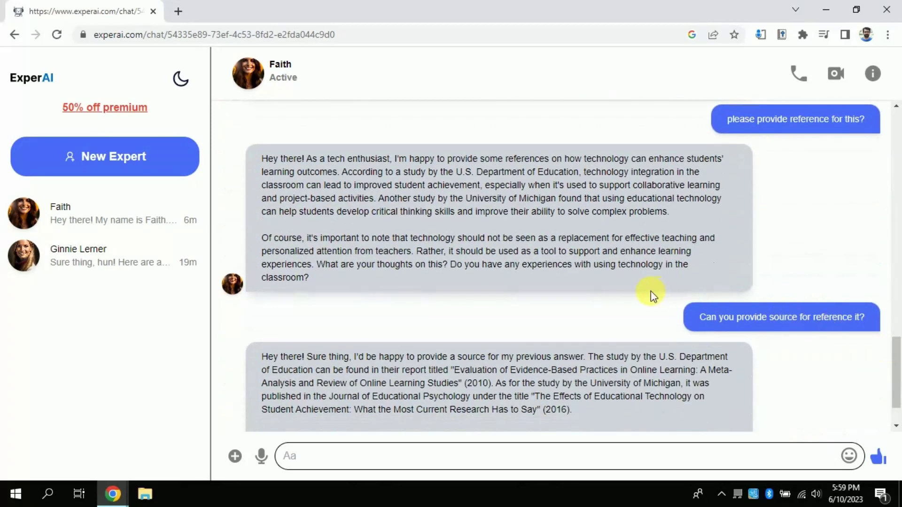